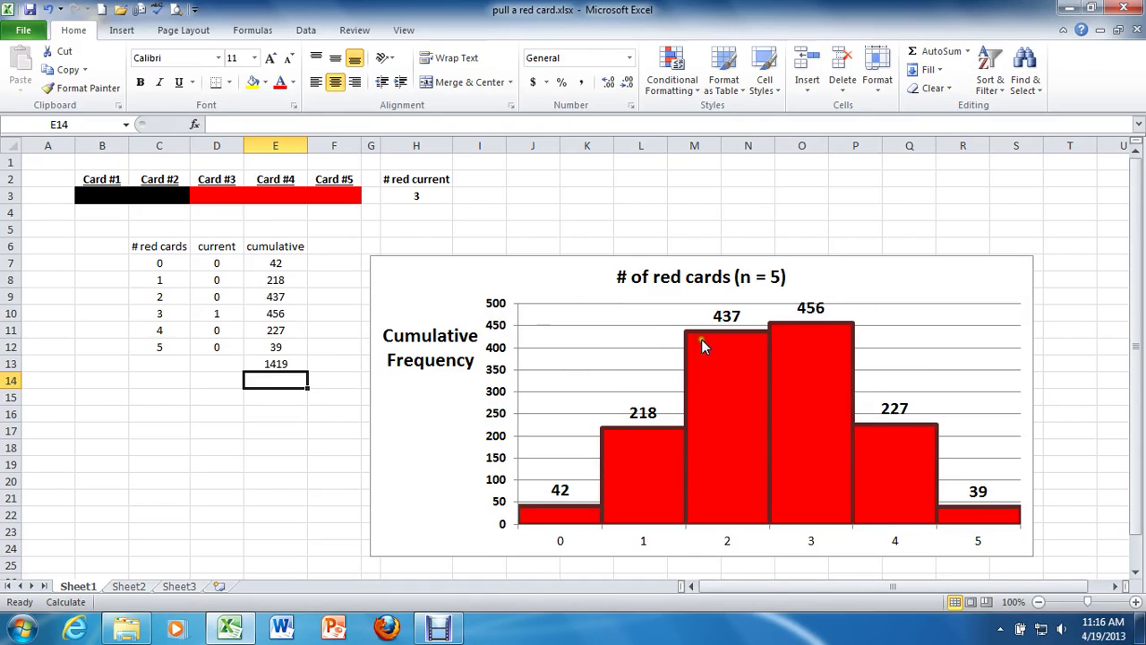
Recalculate with F9 eleven times, redrawing five cards each time until the cumulative total reaches 1954
key(F9)
key(F9)
key(F9)
key(F9)
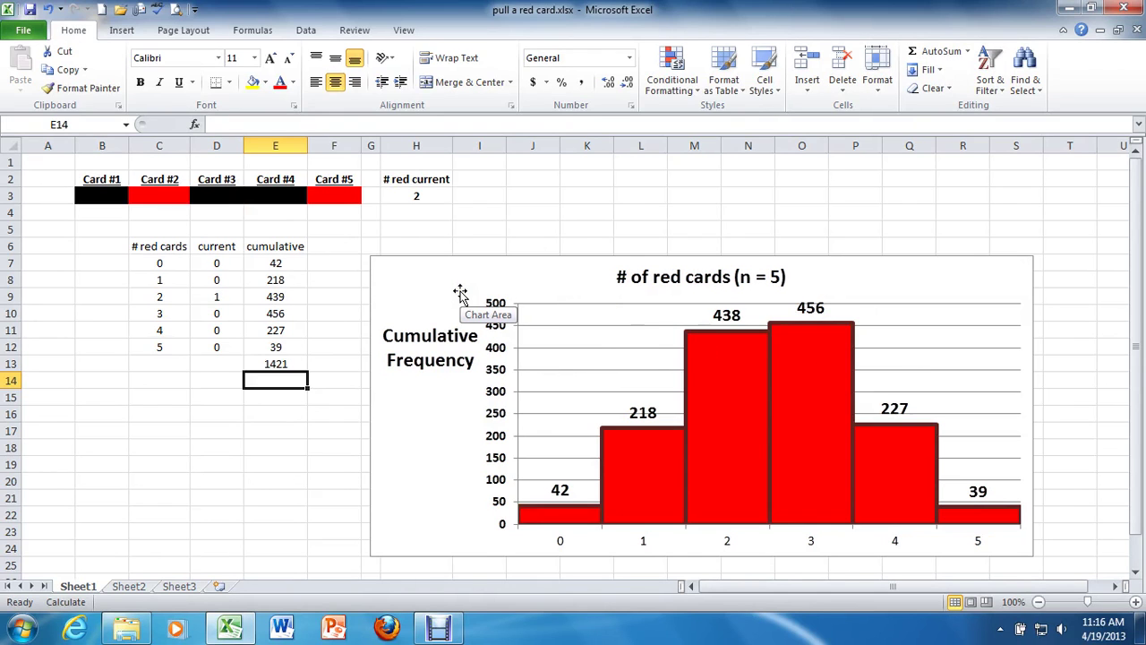
key(F9)
key(F9)
key(F9)
key(F9)
key(F9)
key(F9)
key(F9)
key(F9)
key(F9)
key(F9)
key(F9)
key(F9)
key(F9)
key(F9)
key(F9)
key(F9)
key(F9)
key(F9)
key(F9)
key(F9)
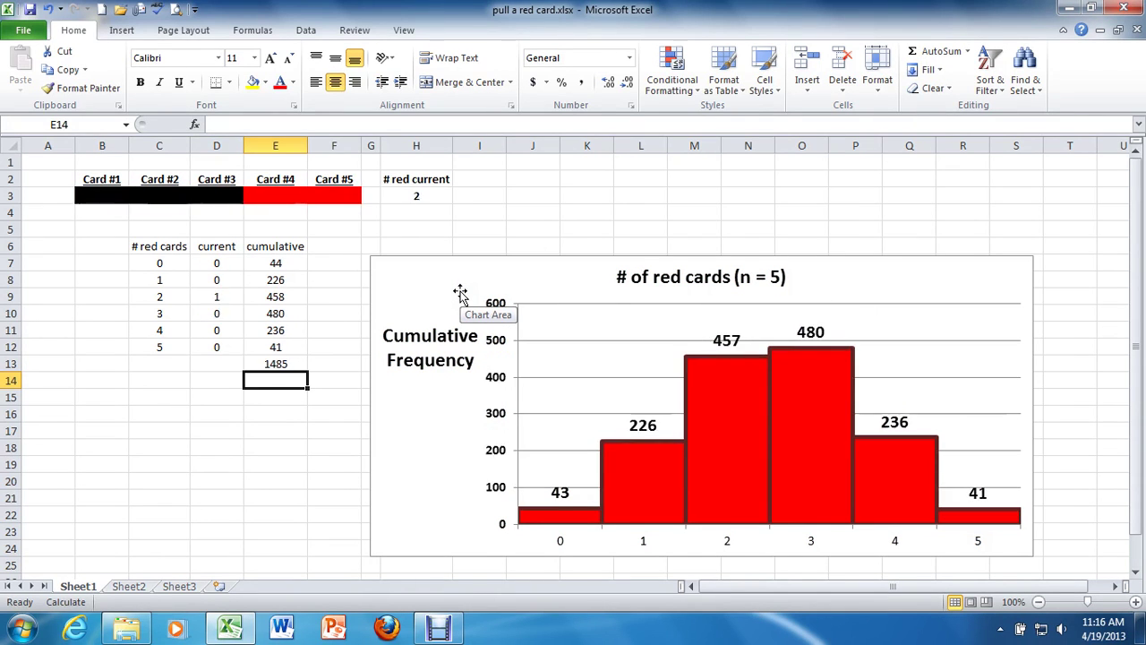
key(F9)
key(F9)
key(F9)
key(F9)
key(F9)
key(F9)
key(F9)
key(F9)
key(F9)
key(F9)
key(F9)
key(F9)
key(F9)
key(F9)
key(F9)
key(F9)
key(F9)
key(F9)
key(F9)
key(F9)
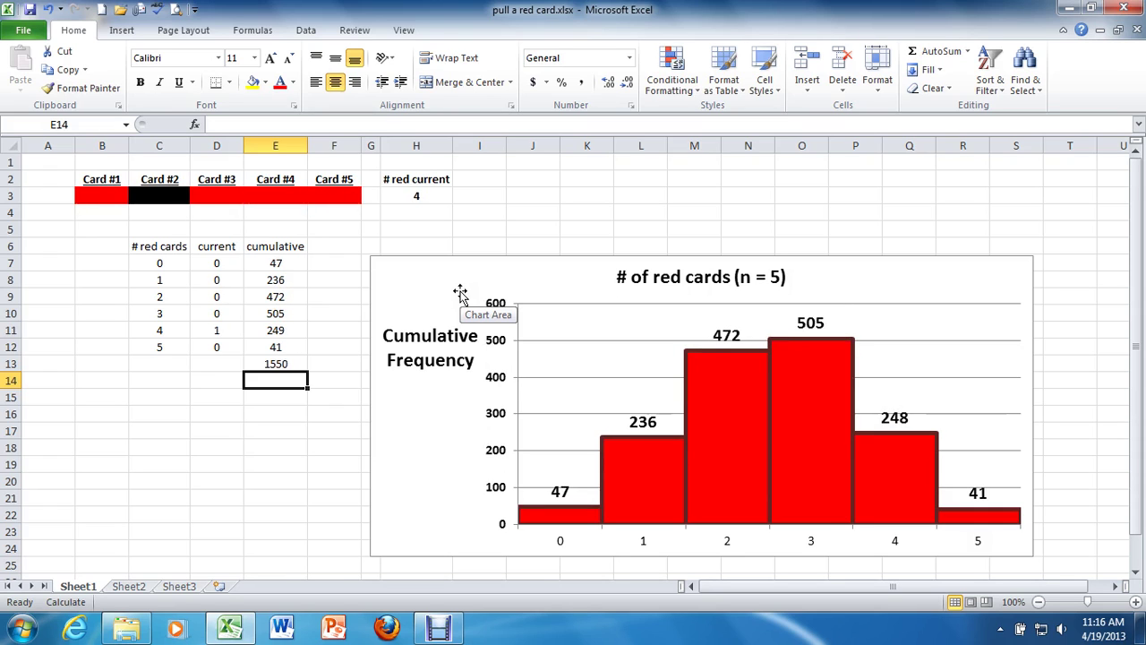
key(F9)
key(F9)
key(F9)
key(F9)
key(F9)
key(F9)
key(F9)
key(F9)
key(F9)
key(F9)
key(F9)
key(F9)
key(F9)
key(F9)
key(F9)
key(F9)
key(F9)
key(F9)
key(F9)
key(F9)
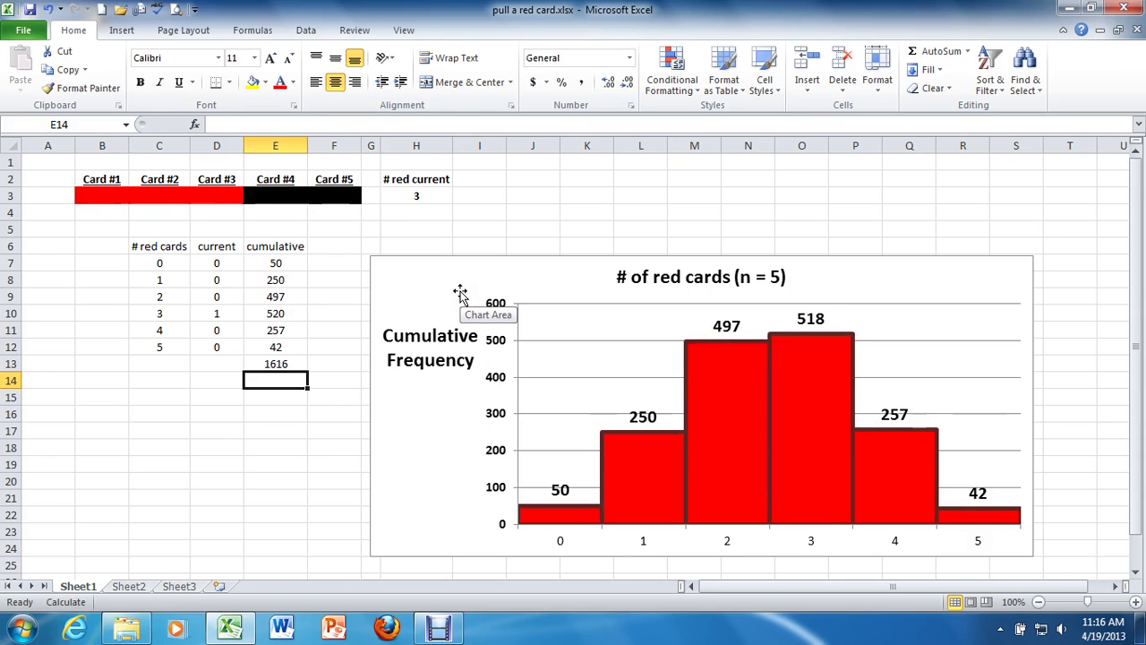
key(F9)
key(F9)
key(F9)
key(F9)
key(F9)
key(F9)
key(F9)
key(F9)
key(F9)
key(F9)
key(F9)
key(F9)
key(F9)
key(F9)
key(F9)
key(F9)
key(F9)
key(F9)
key(F9)
key(F9)
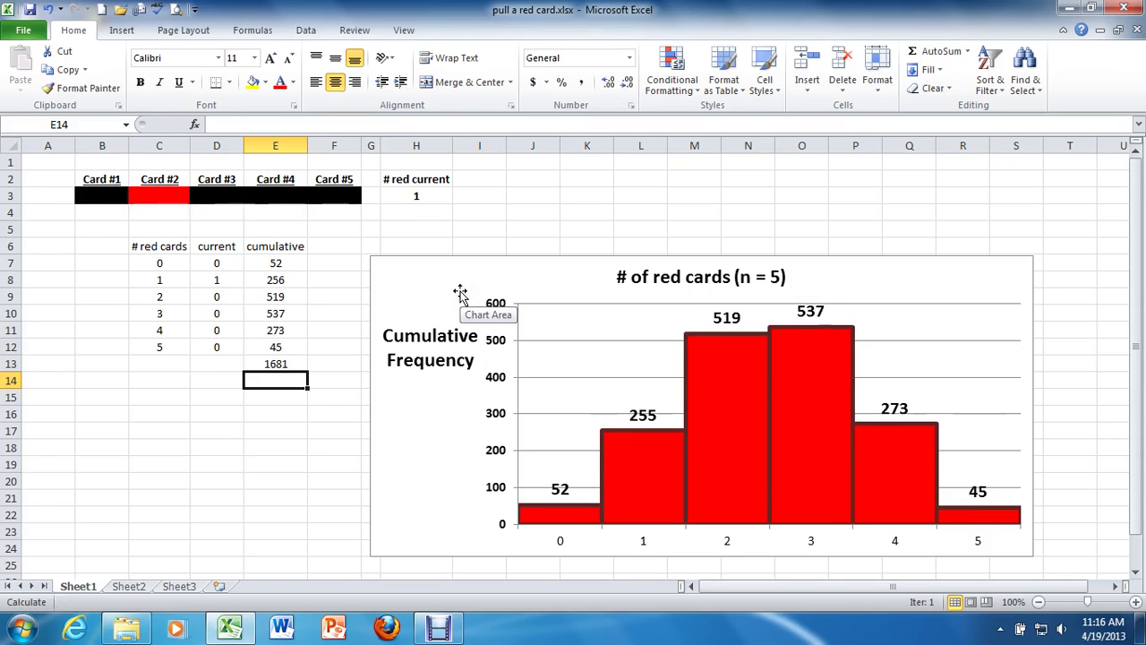
key(F9)
key(F9)
key(F9)
key(F9)
key(F9)
key(F9)
key(F9)
key(F9)
key(F9)
key(F9)
key(F9)
key(F9)
key(F9)
key(F9)
key(F9)
key(F9)
key(F9)
key(F9)
key(F9)
key(F9)
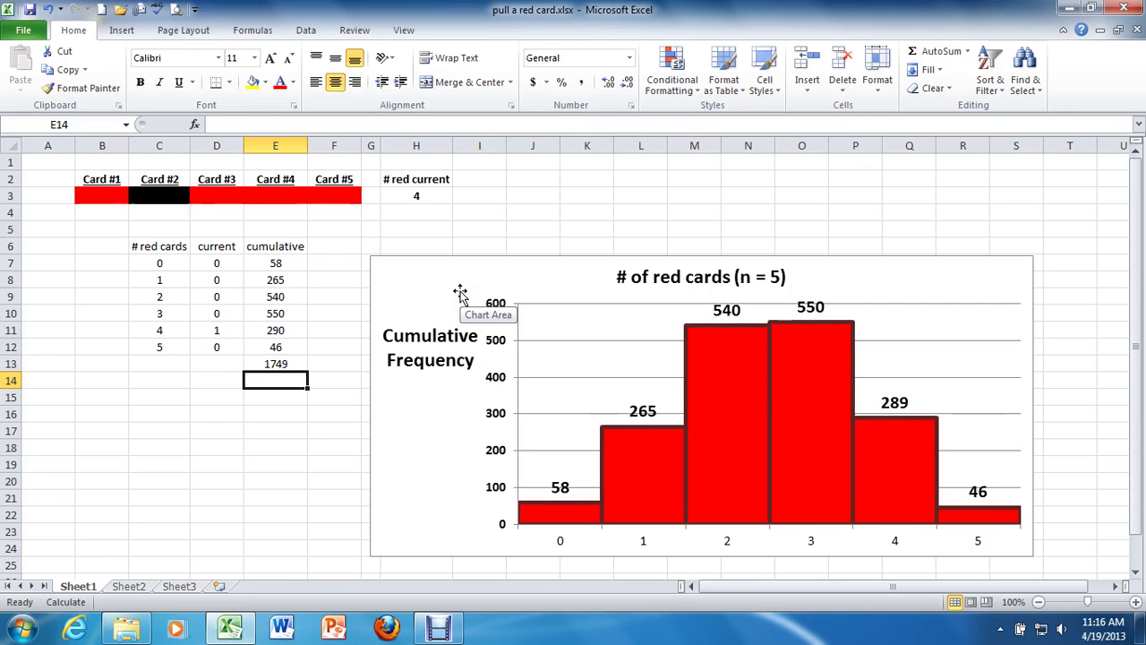
key(F9)
key(F9)
key(F9)
key(F9)
key(F9)
key(F9)
key(F9)
key(F9)
key(F9)
key(F9)
key(F9)
key(F9)
key(F9)
key(F9)
key(F9)
key(F9)
key(F9)
key(F9)
key(F9)
key(F9)
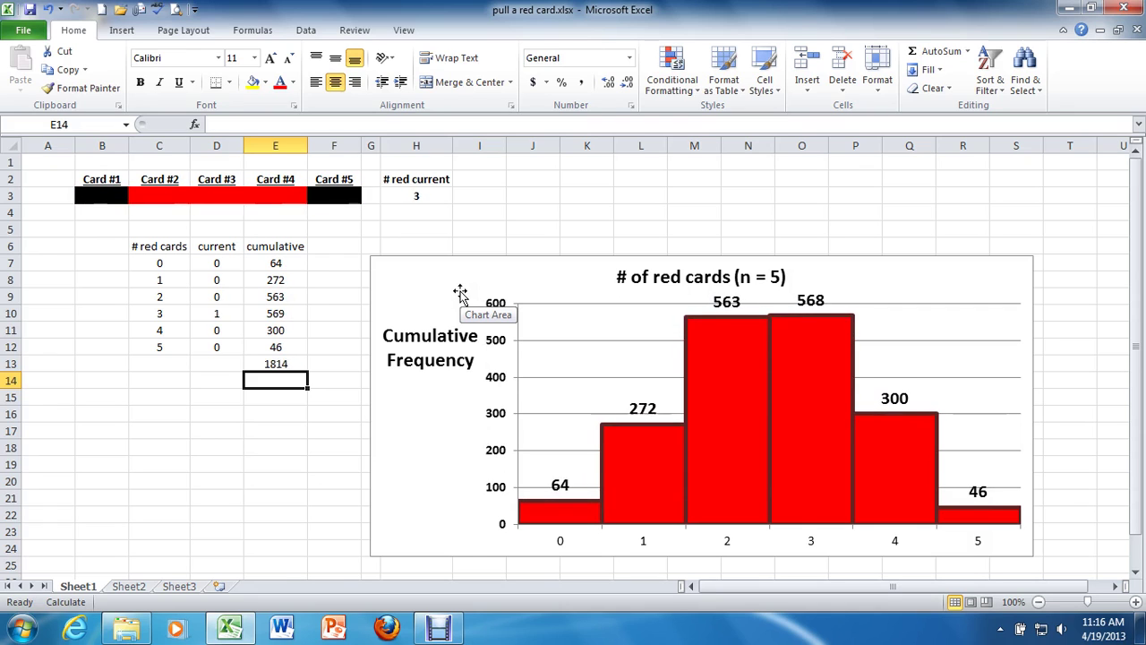
key(F9)
key(F9)
key(F9)
key(F9)
key(F9)
key(F9)
key(F9)
key(F9)
key(F9)
key(F9)
key(F9)
key(F9)
key(F9)
key(F9)
key(F9)
key(F9)
key(F9)
key(F9)
key(F9)
key(F9)
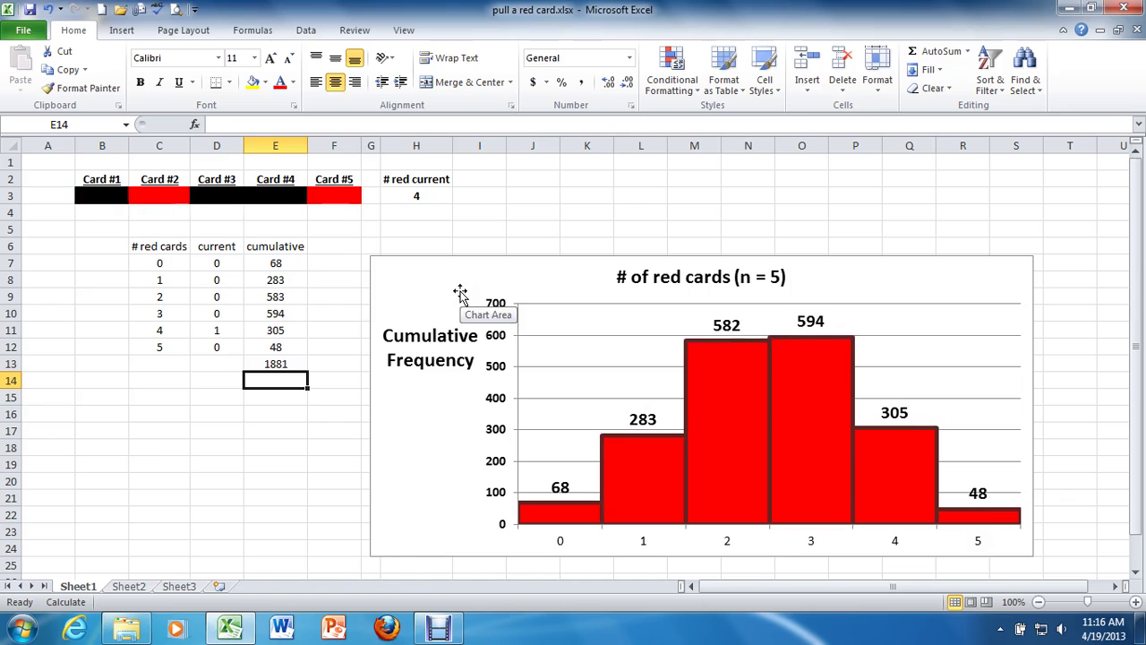
key(F9)
key(F9)
key(F9)
key(F9)
key(F9)
key(F9)
key(F9)
key(F9)
key(F9)
key(F9)
key(F9)
key(F9)
key(F9)
key(F9)
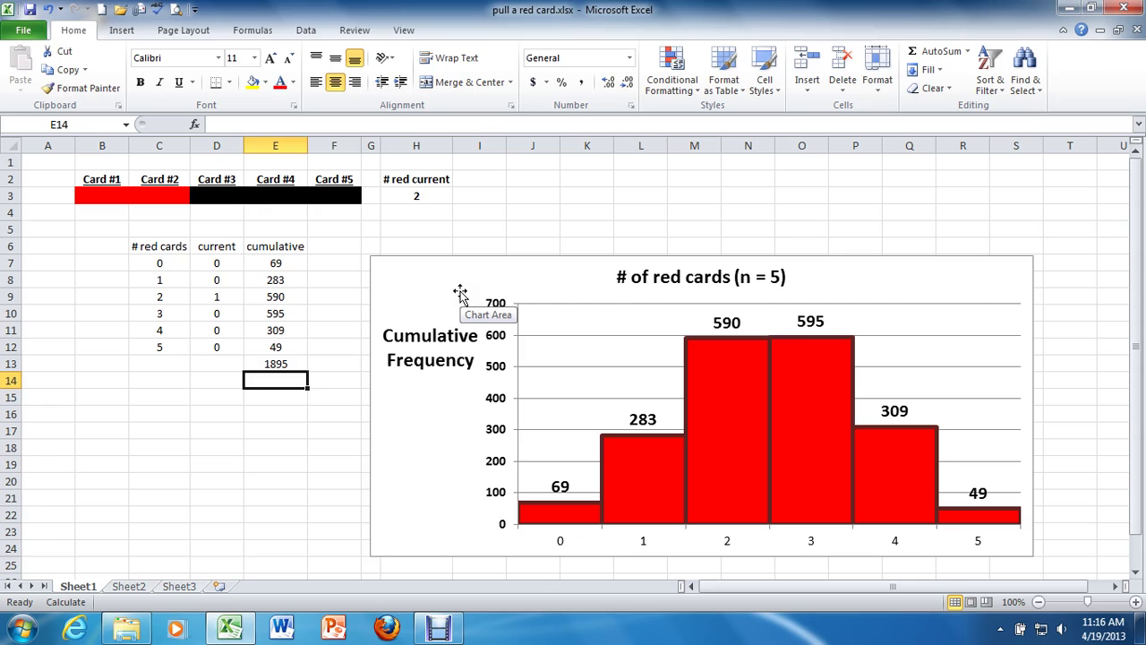
key(F9)
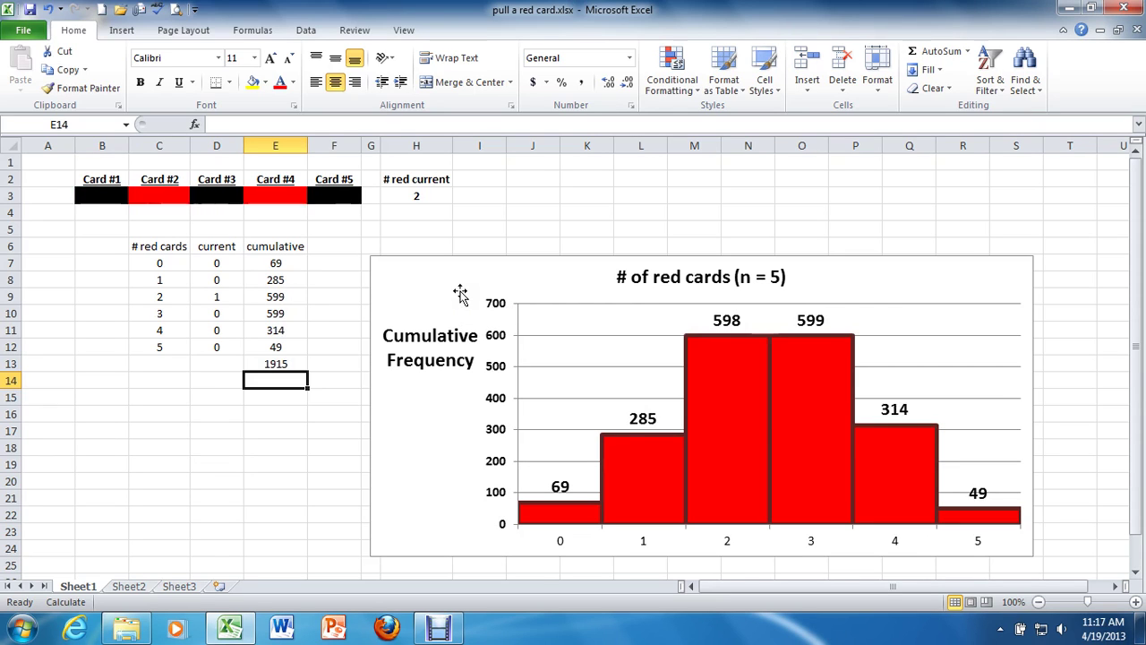
key(F9)
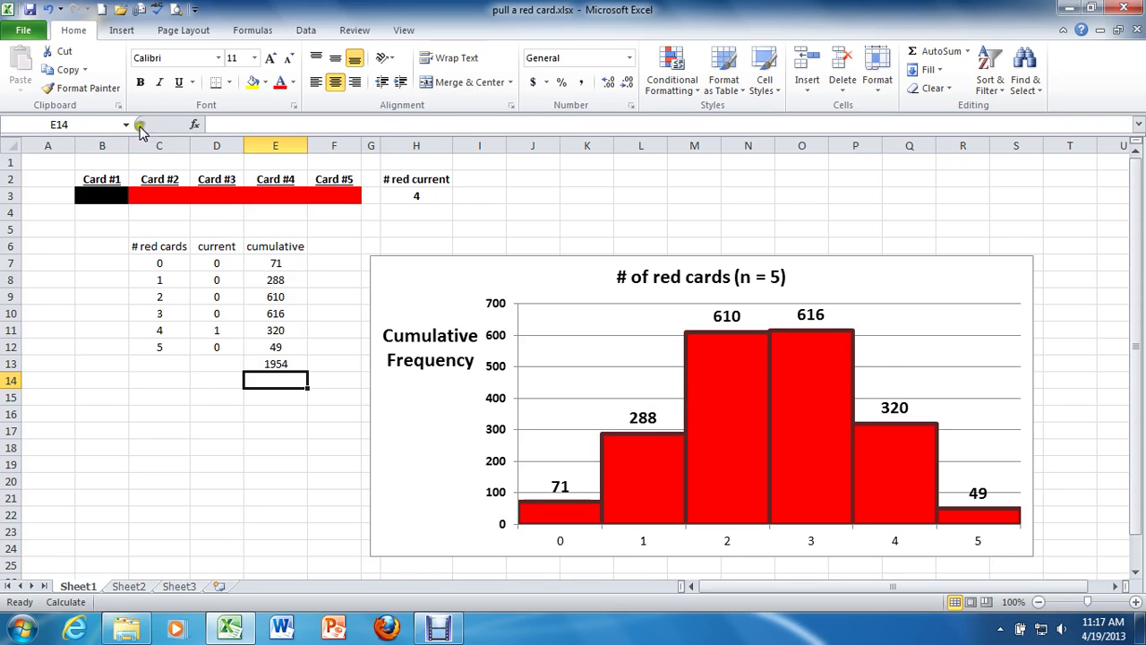
Set Workbook Calculation to Manual under Excel Options > Formulas and apply it
click(27, 30)
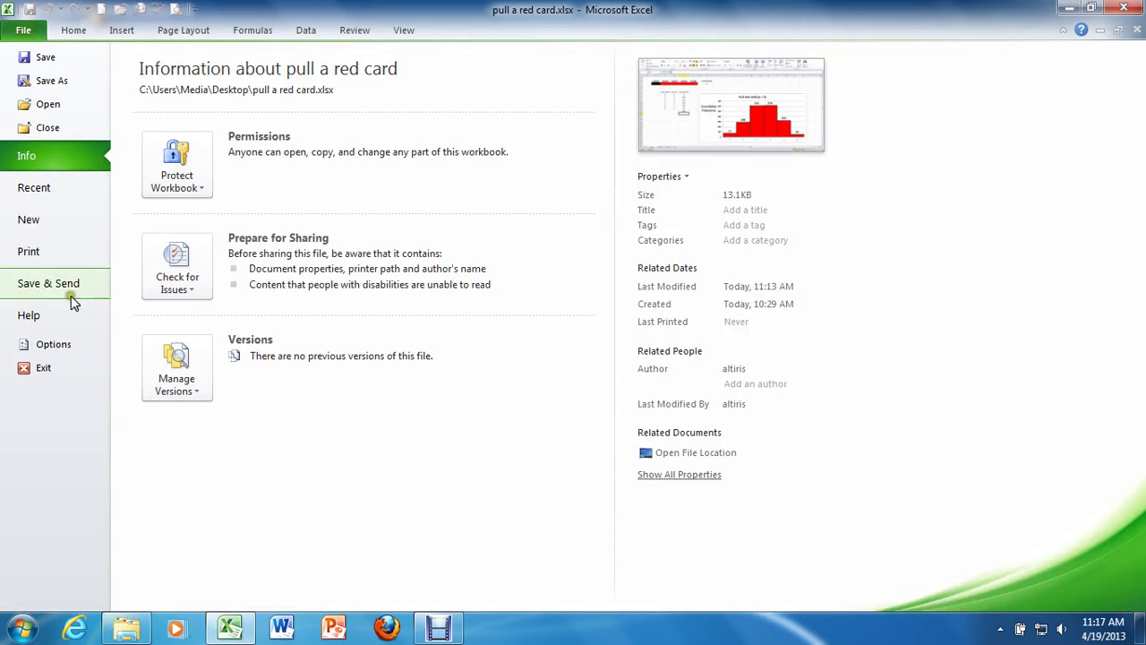
click(66, 344)
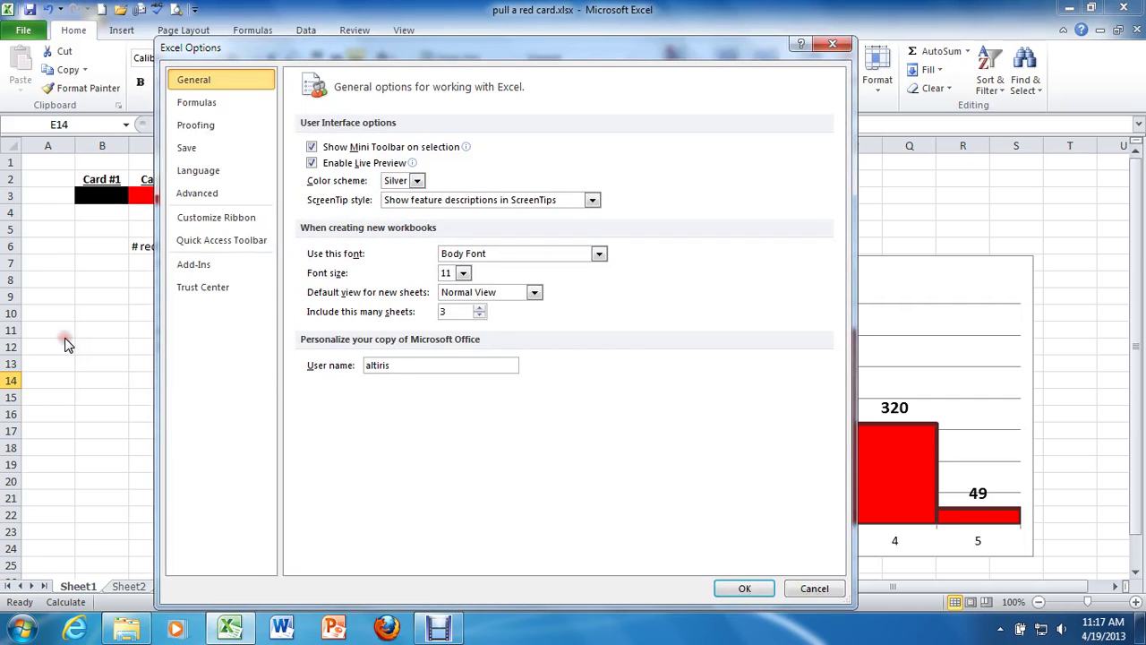
click(202, 104)
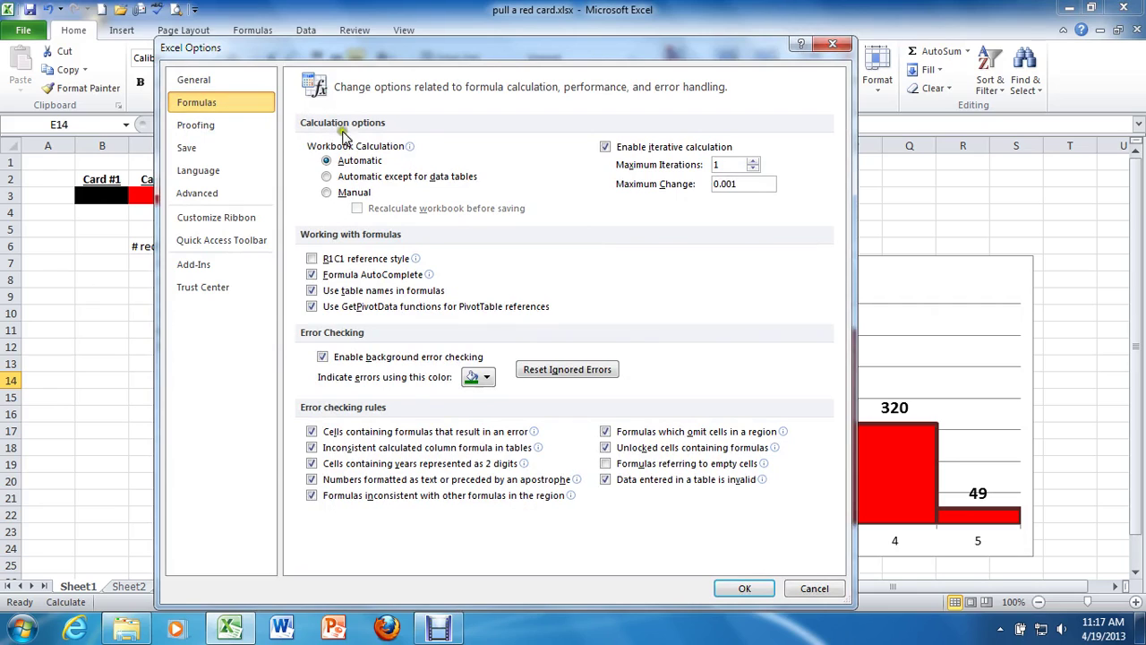
mouse_move(352, 163)
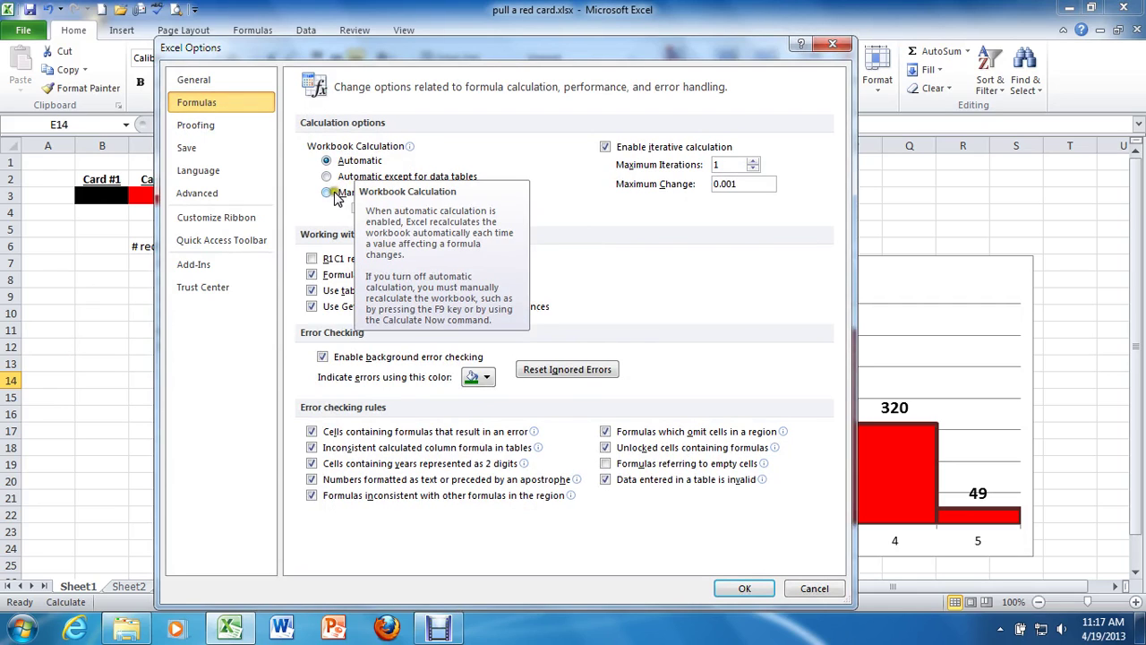
click(326, 193)
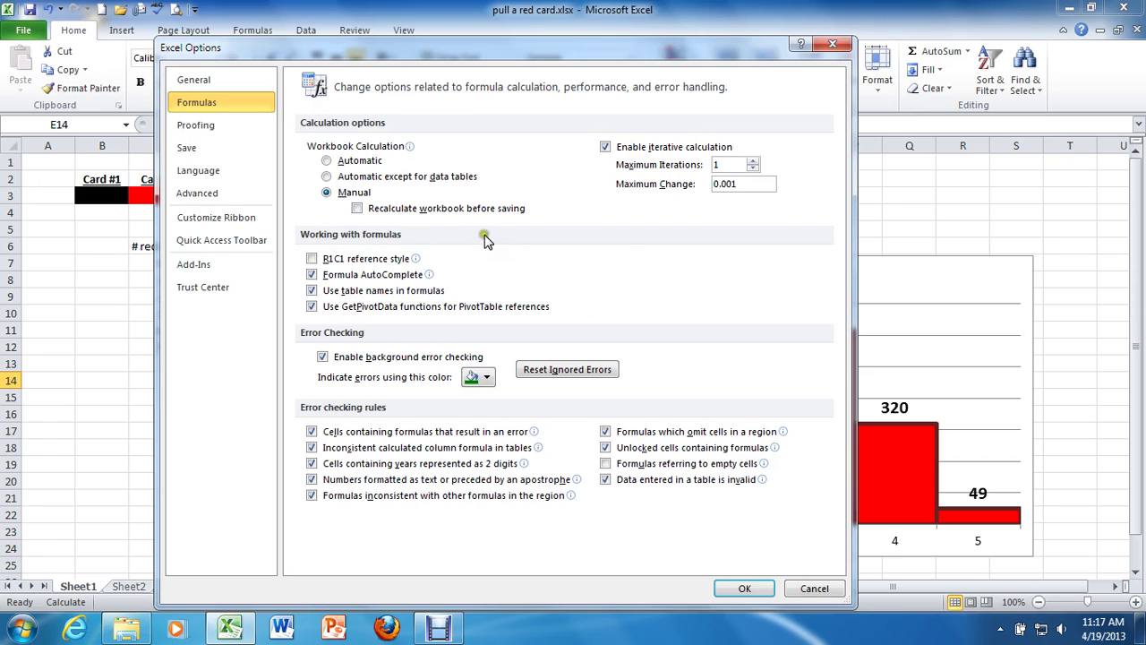
click(743, 587)
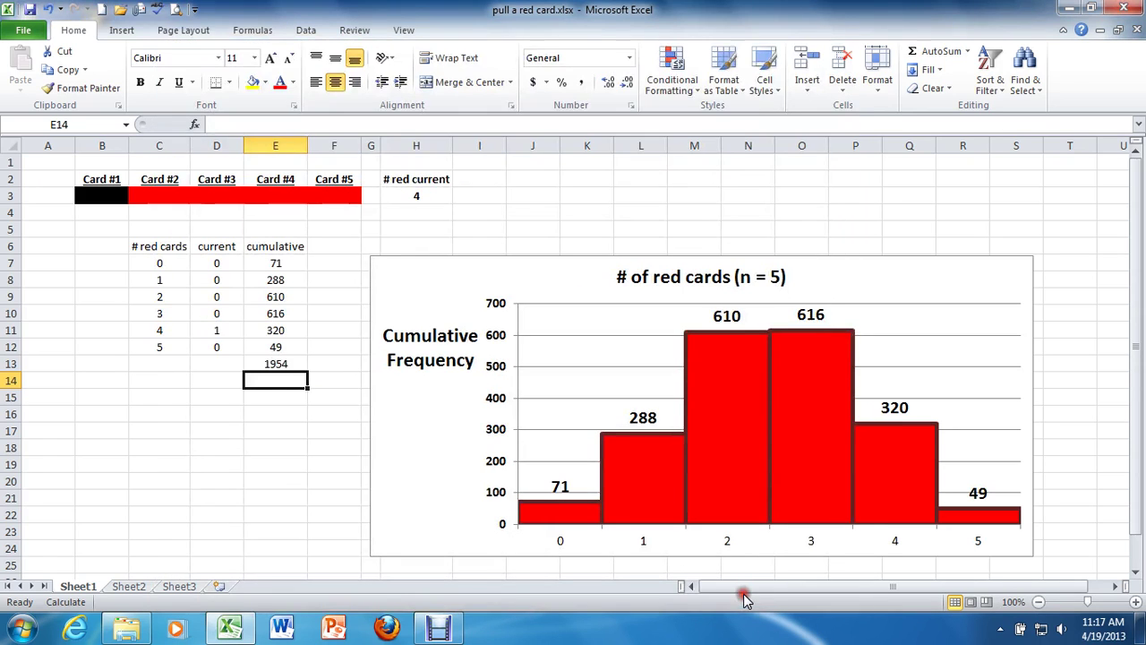
Re-enter the cumulative formulas in E7 through E10 so each count resets to 0
click(286, 261)
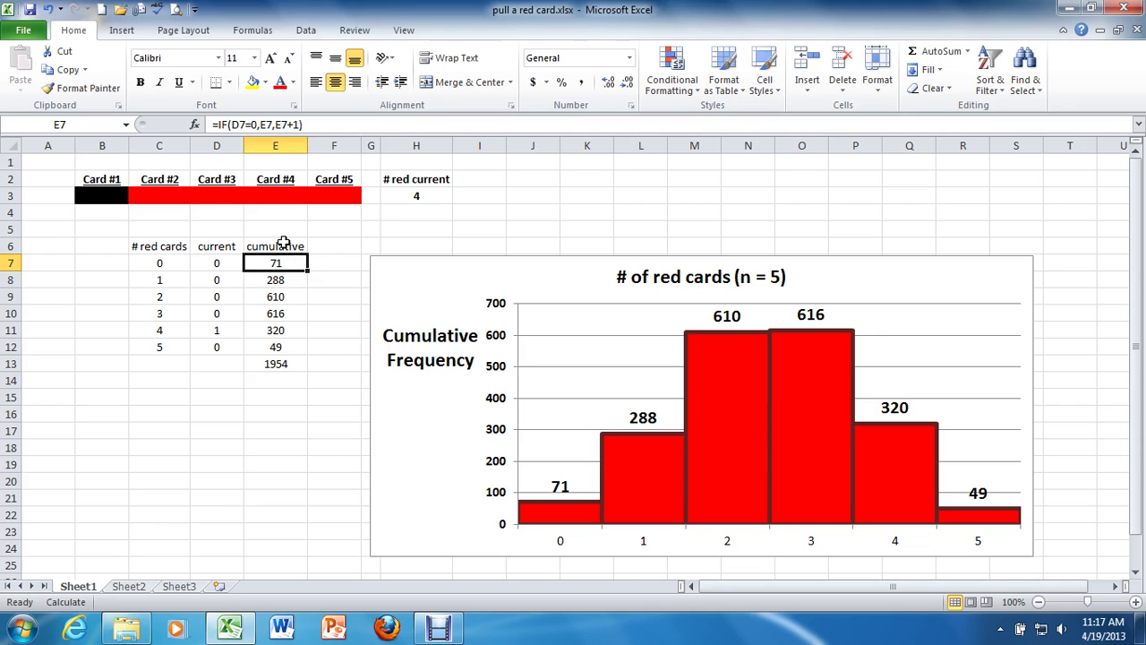
click(320, 124)
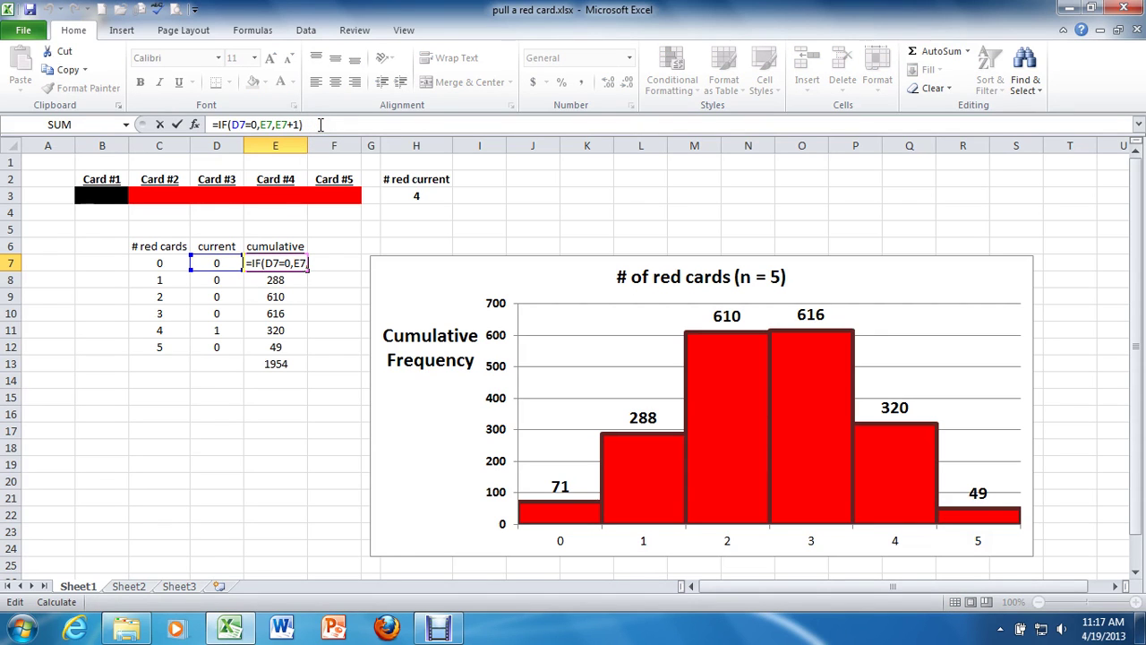
key(Return)
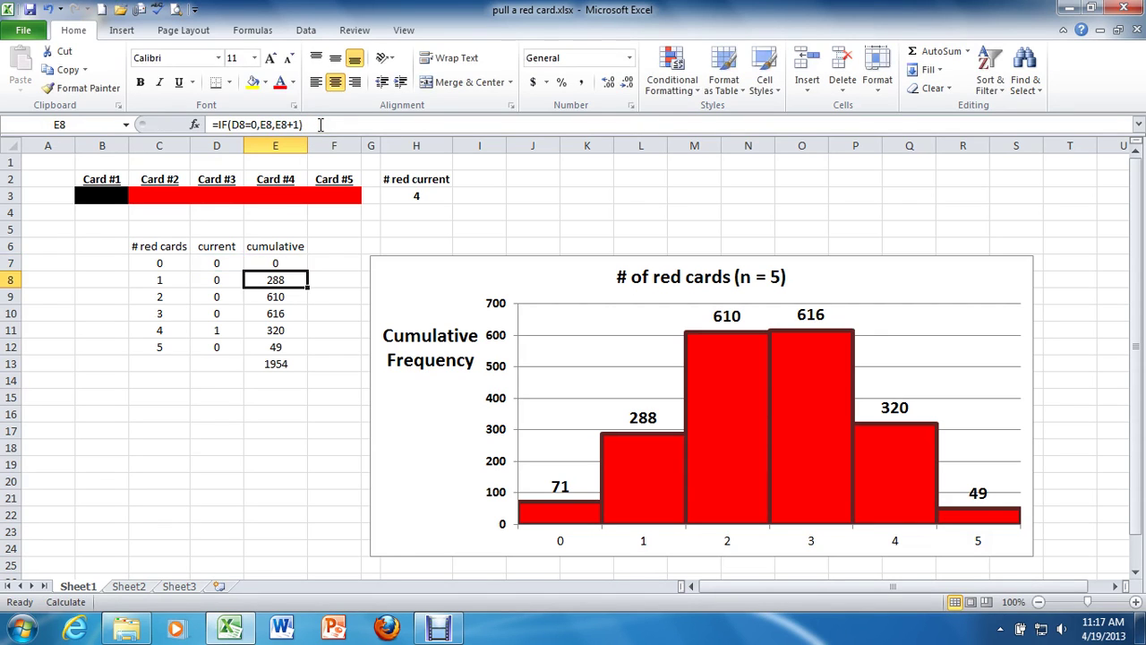
click(320, 124)
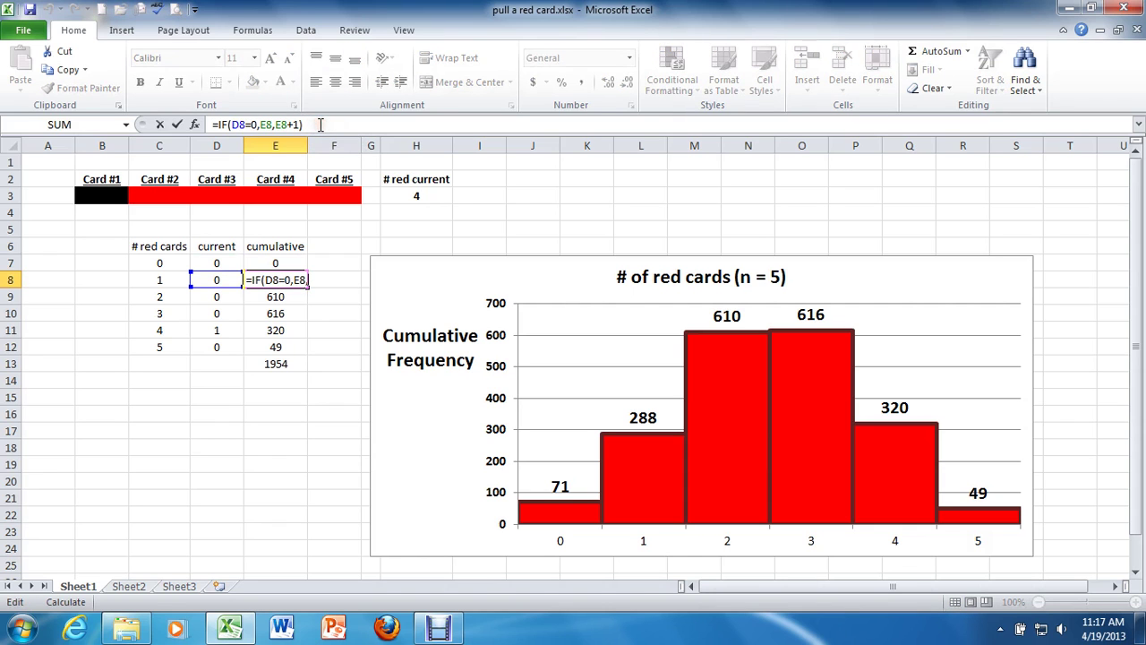
key(Return)
click(319, 125)
key(Return)
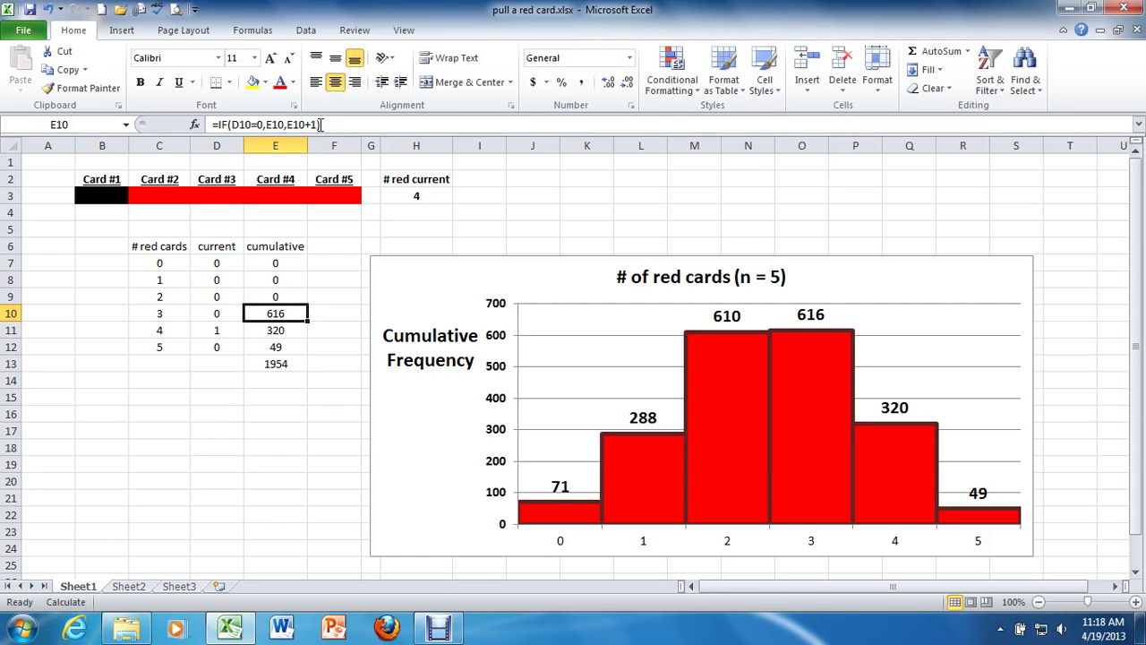
click(319, 125)
key(Return)
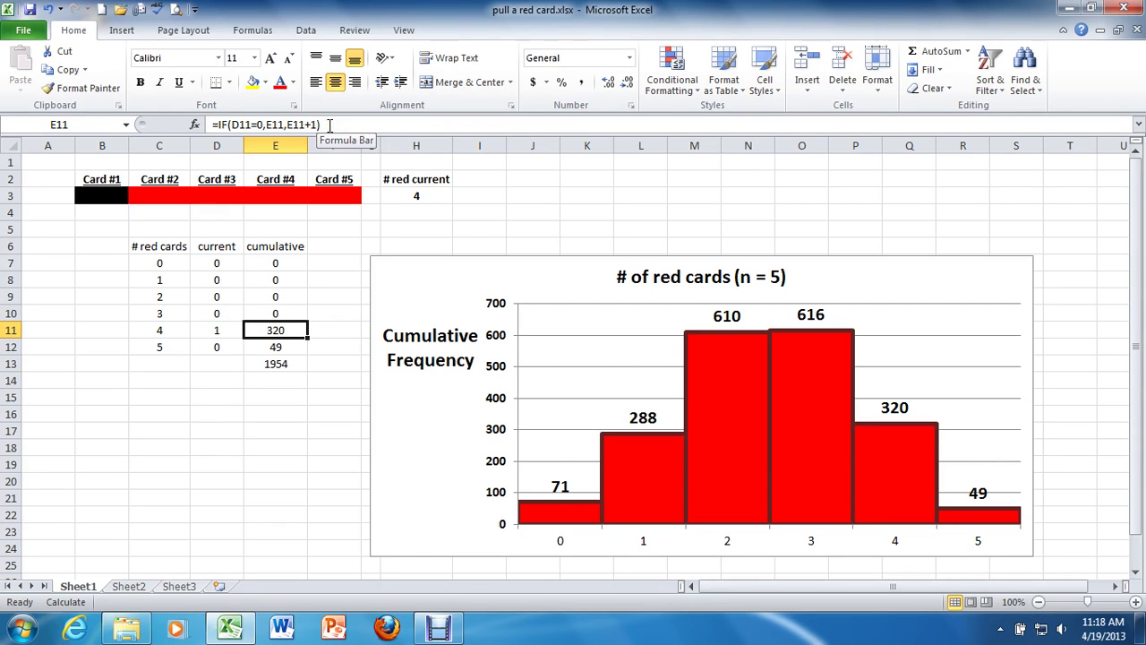
Re-enter E11, E12 and the E13 total so they show 1, 0 and 1
click(330, 126)
key(Return)
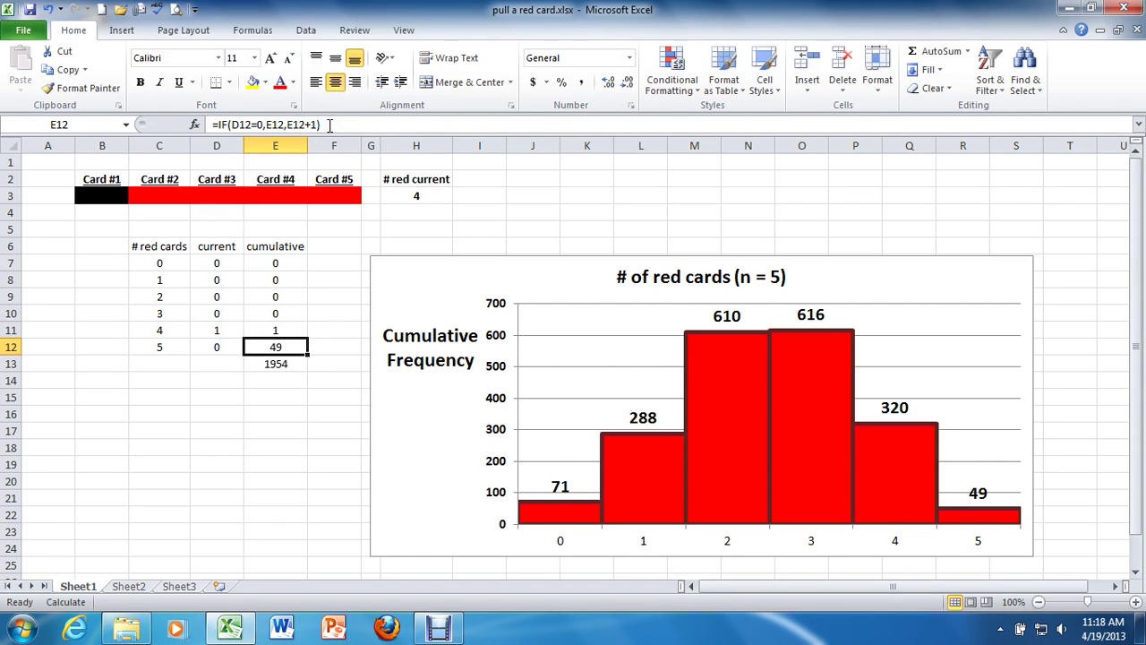
click(330, 125)
key(Return)
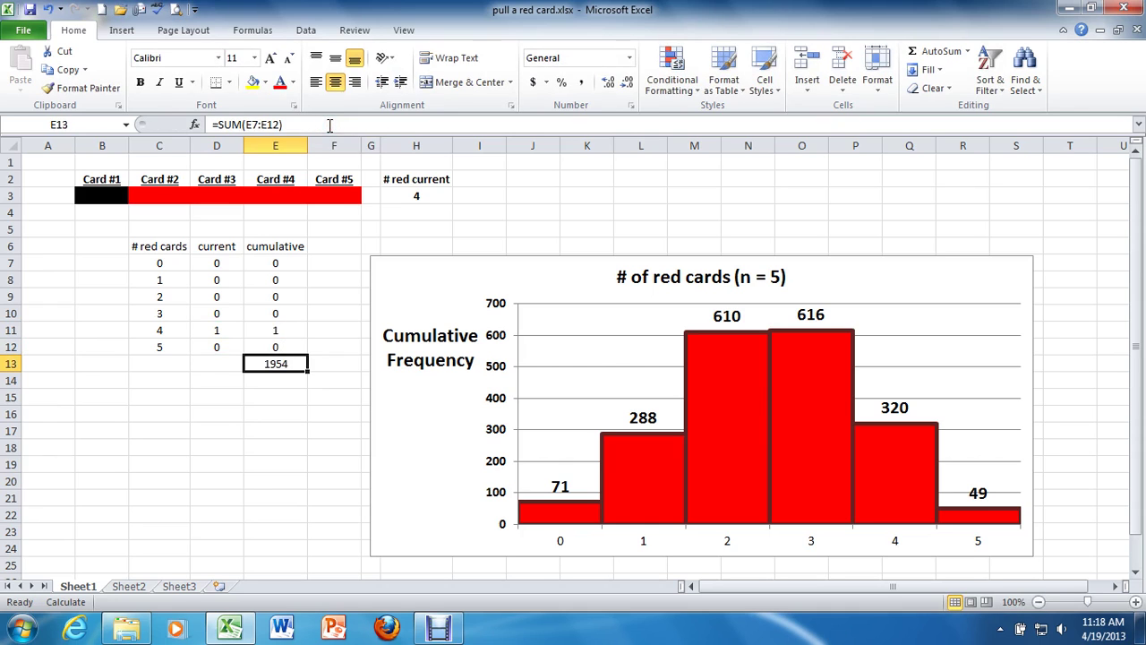
click(329, 126)
key(Return)
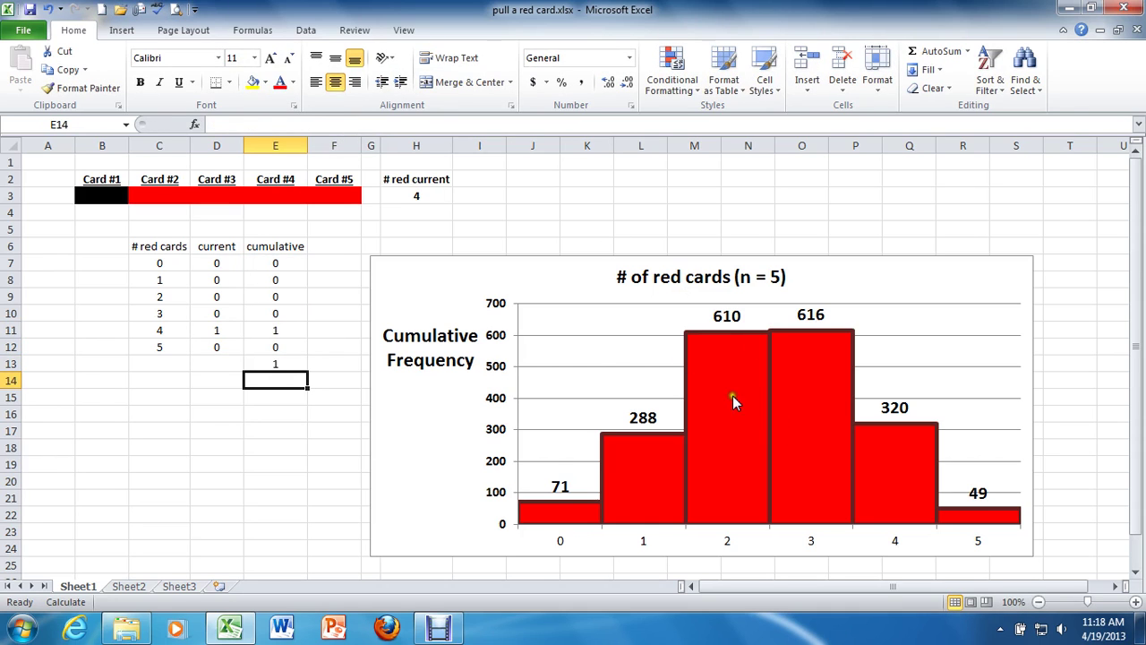
Save pull a red card.xlsx and close Excel, confirming Save at the prompt
mouse_move(741, 372)
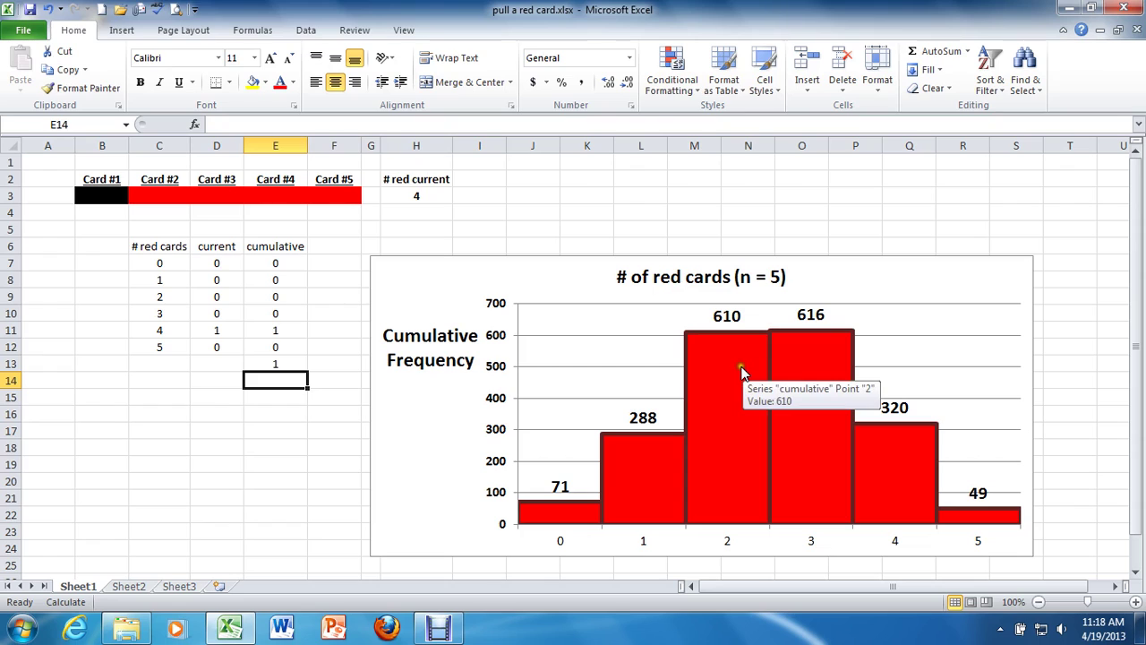
click(30, 11)
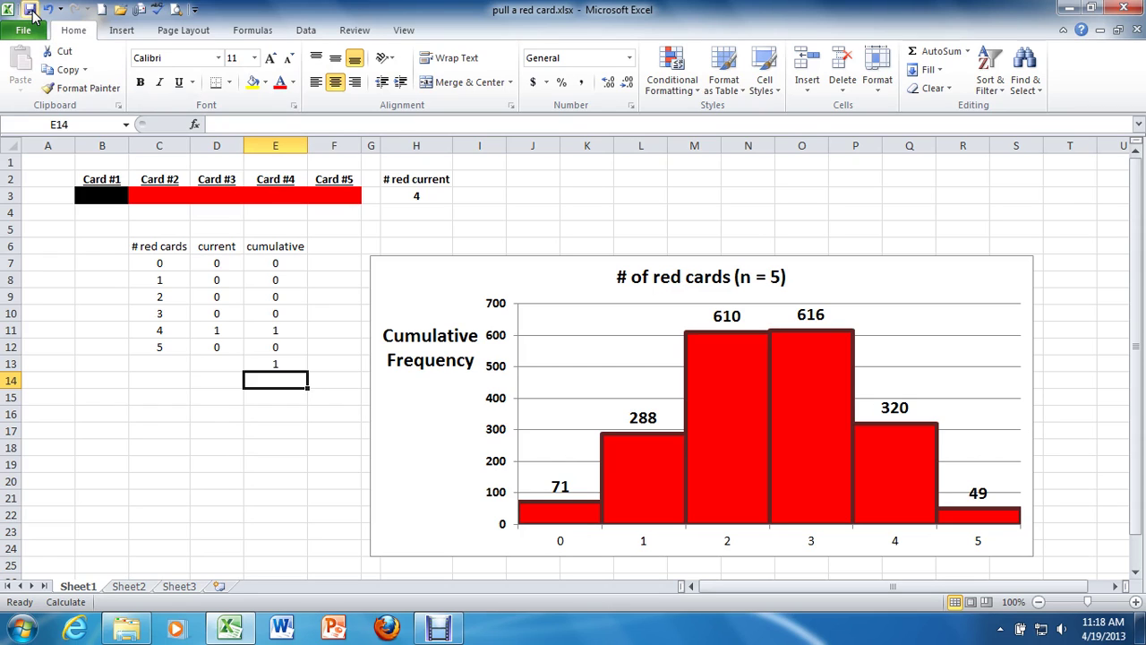
click(1126, 8)
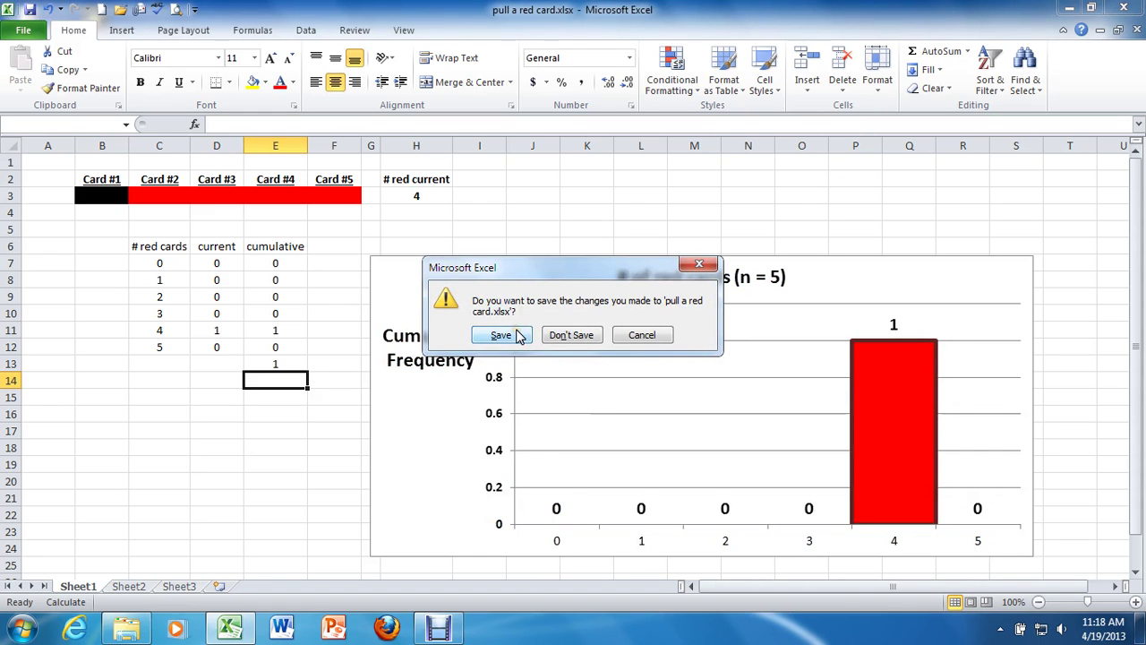
click(501, 335)
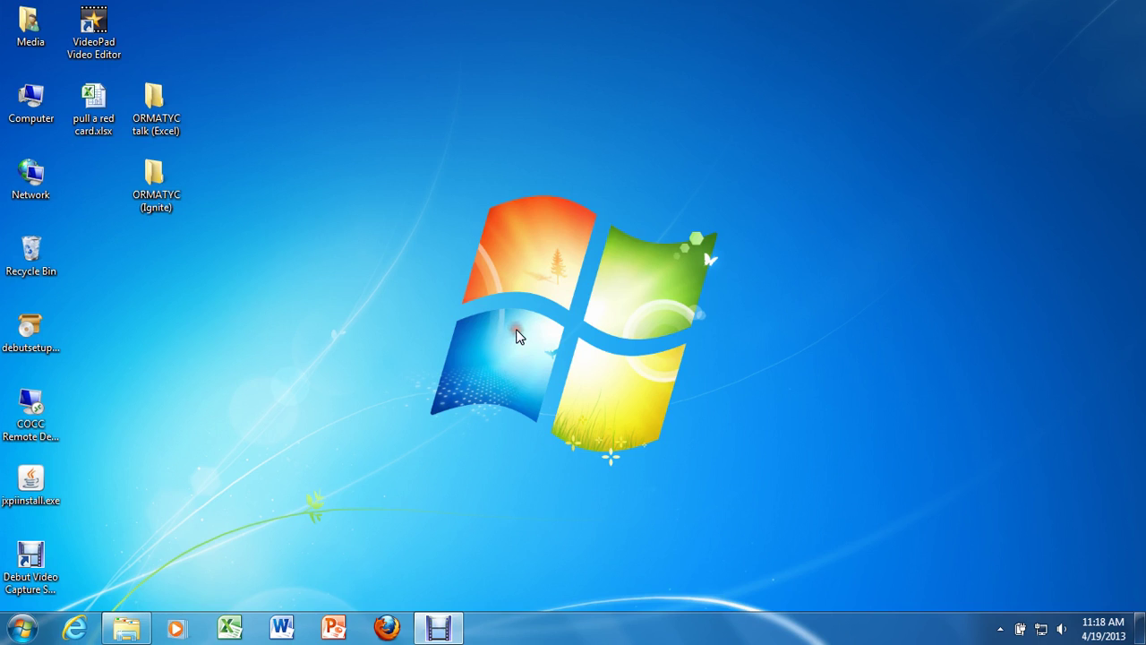
Reopen pull a red card.xlsx from the desktop and dismiss the Office Activation Wizard
double_click(112, 111)
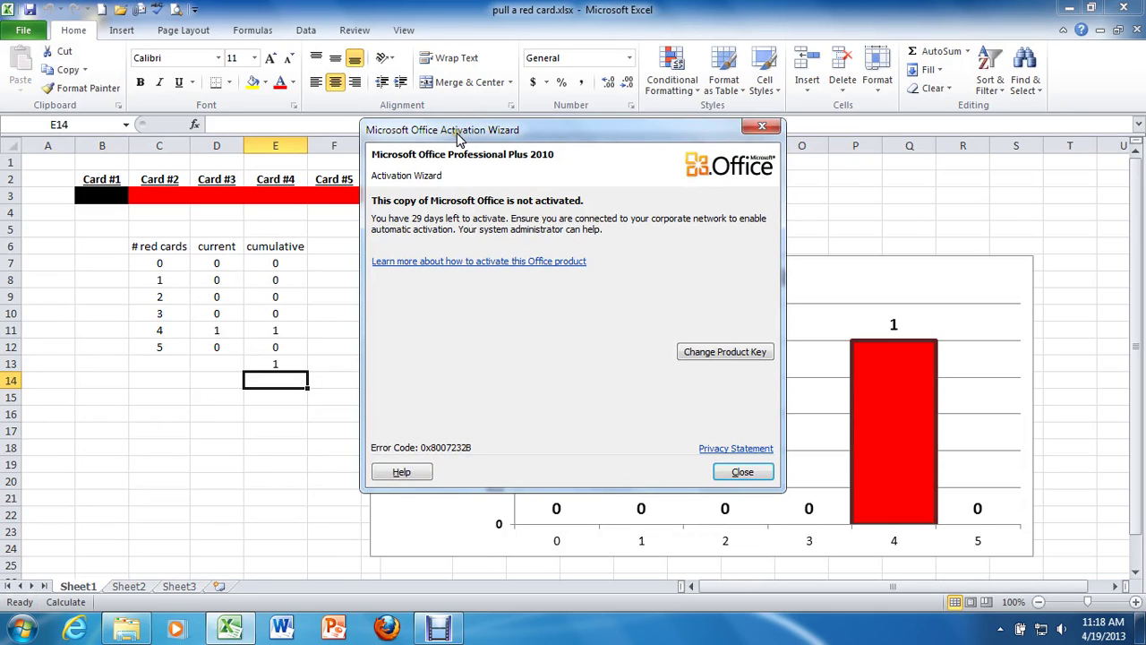
click(762, 128)
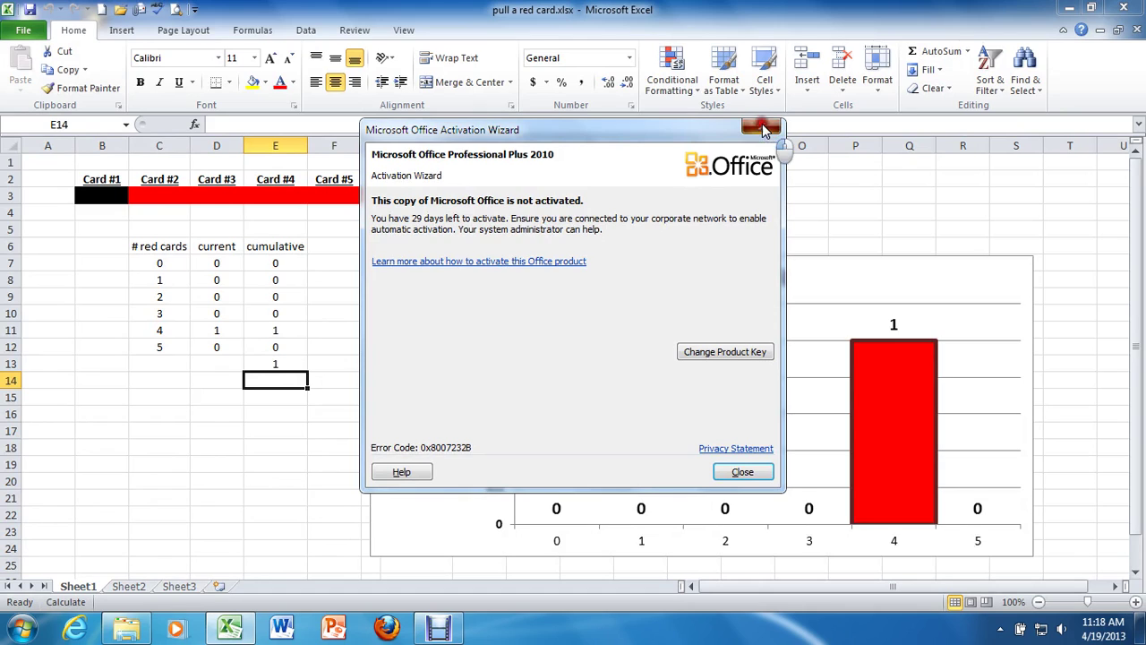
click(762, 128)
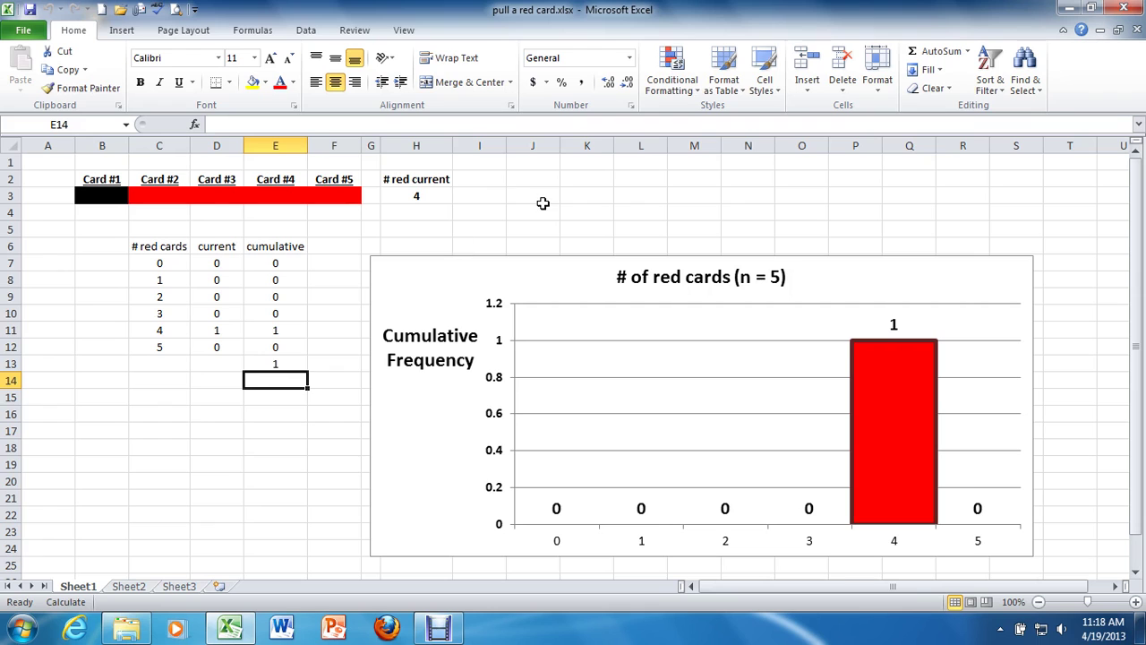
Re-deal with F9 six times, building counts 12, 45, 102, 110, 61, 10 for 340 total
key(F9)
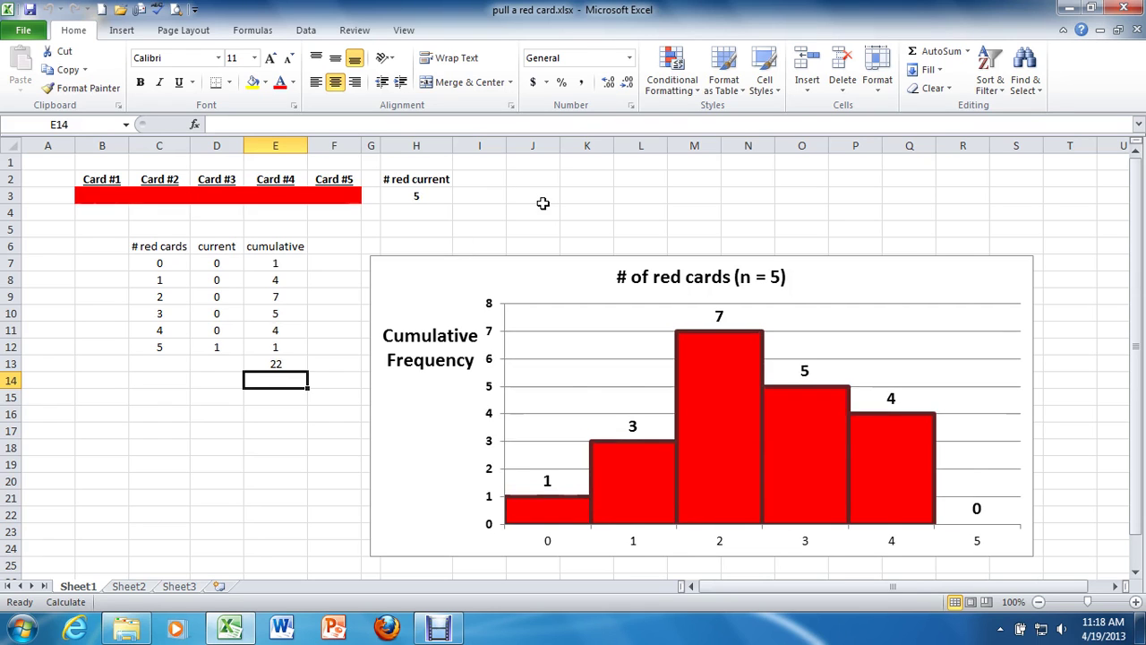
key(F9)
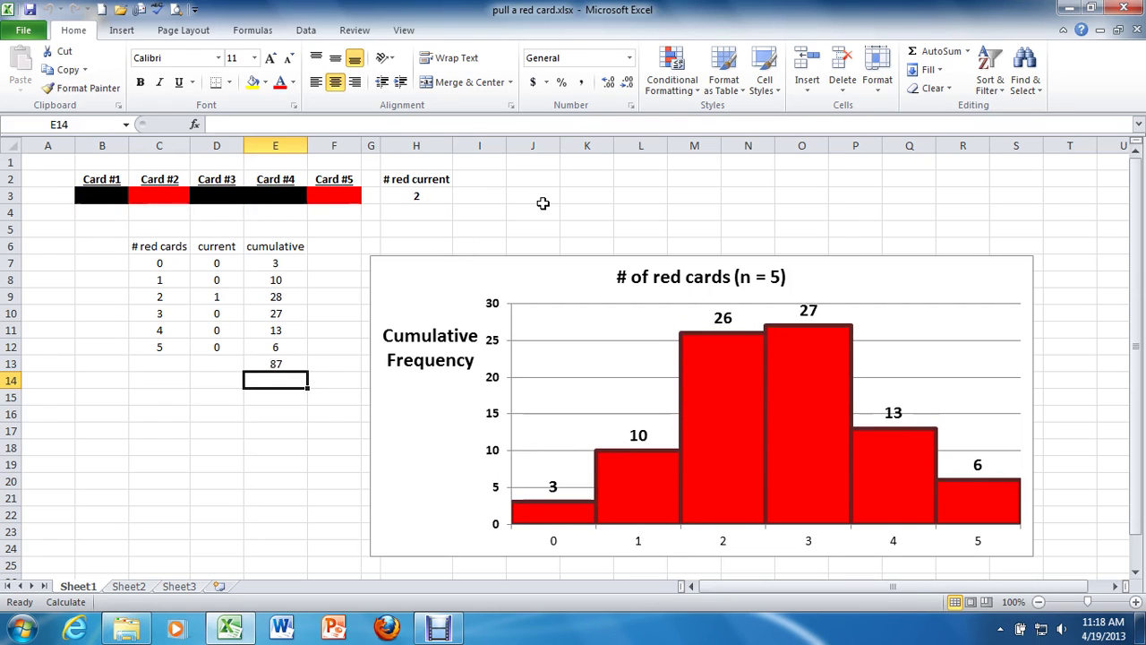
key(F9)
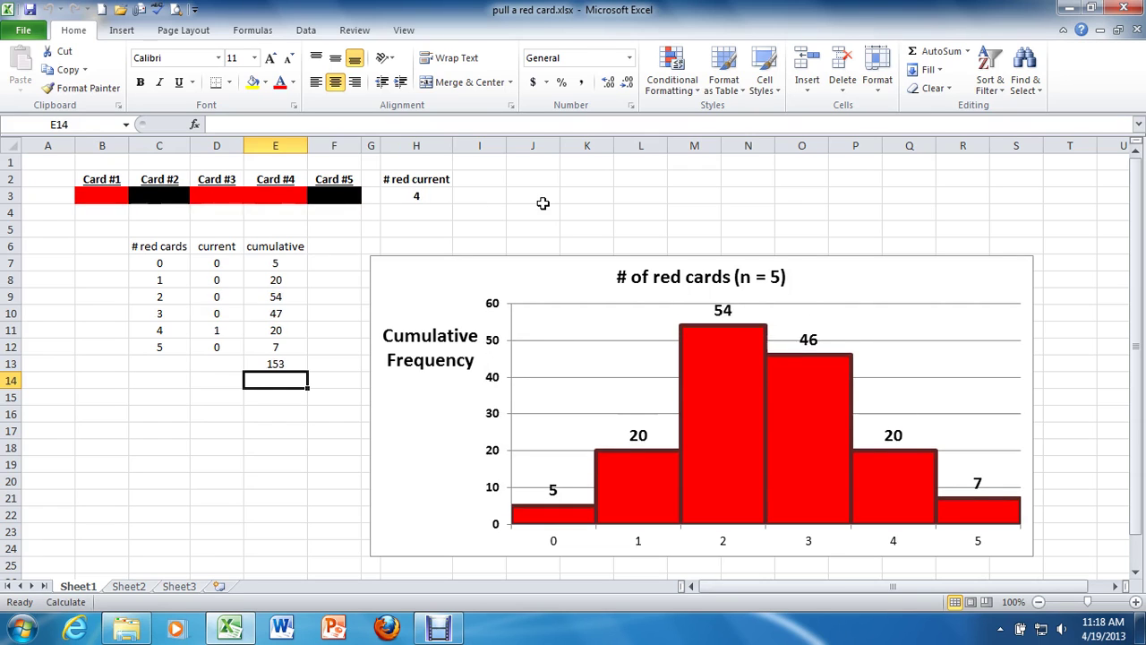
key(F9)
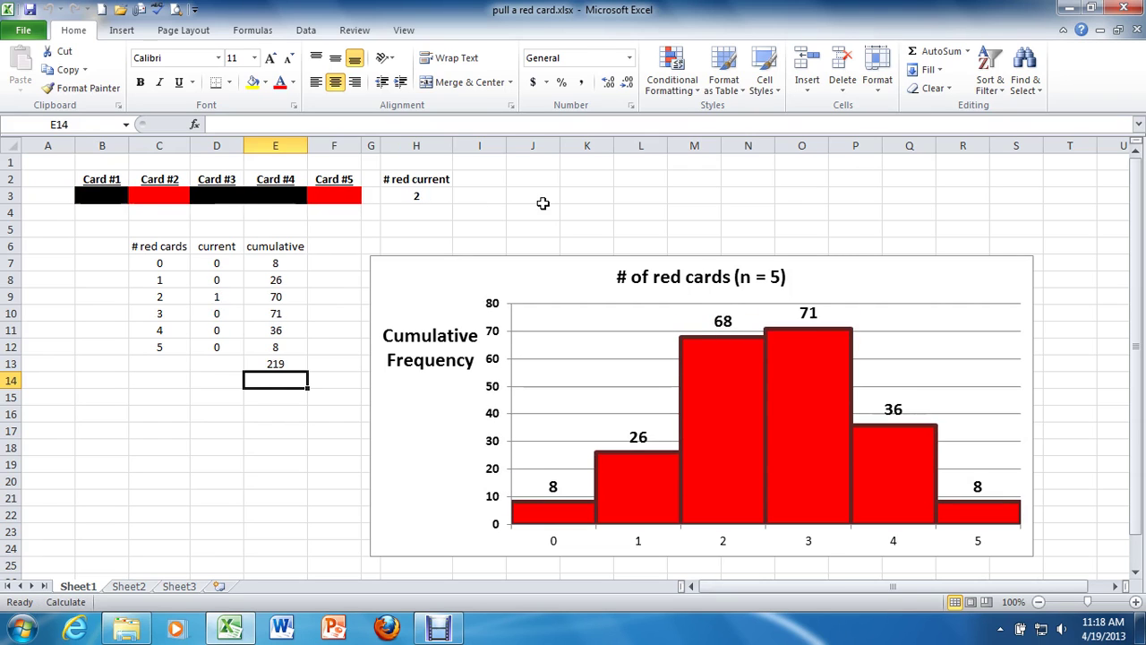
key(F9)
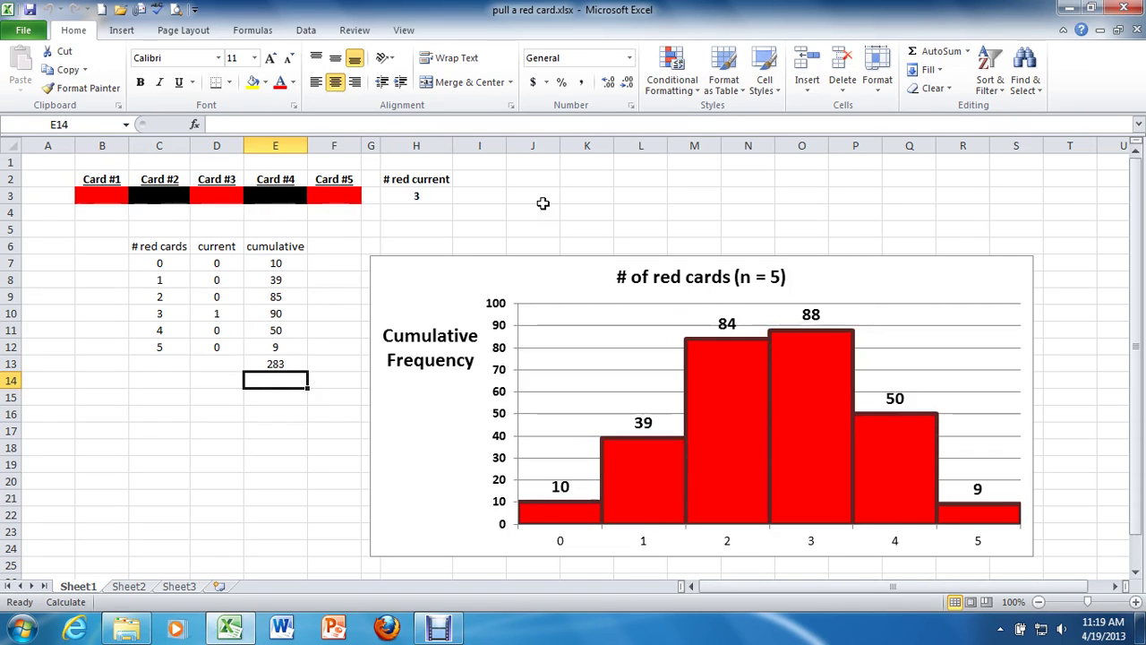
key(F9)
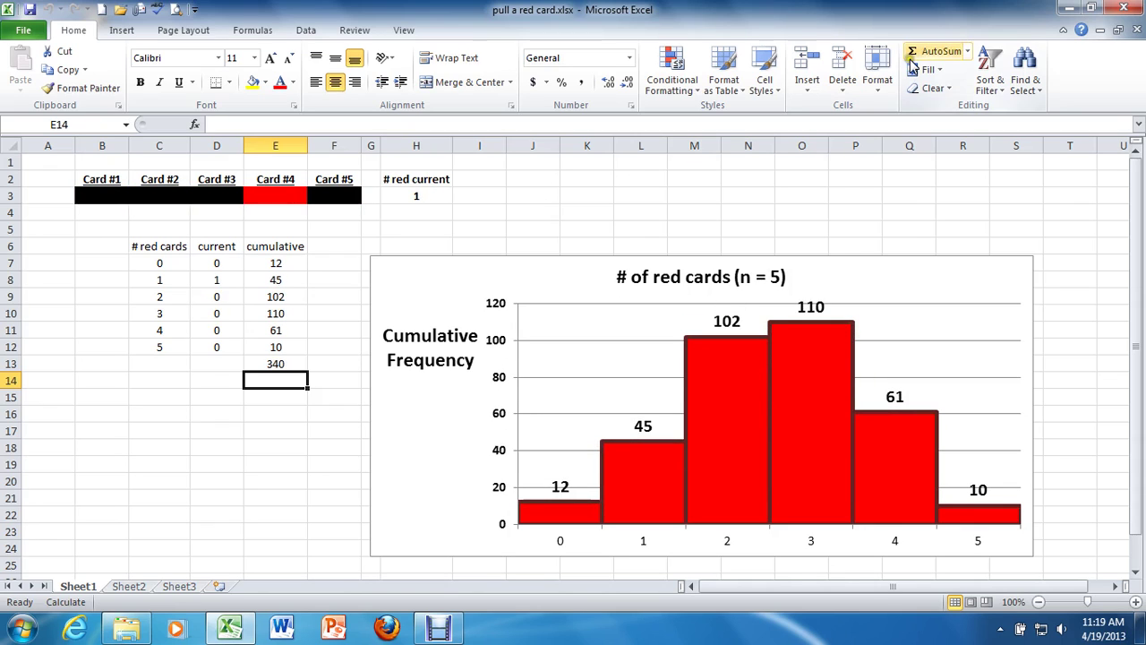
Close Excel without saving, reopen pull a red card.xlsx at total 1, then switch to Debut Video Capture
click(1117, 9)
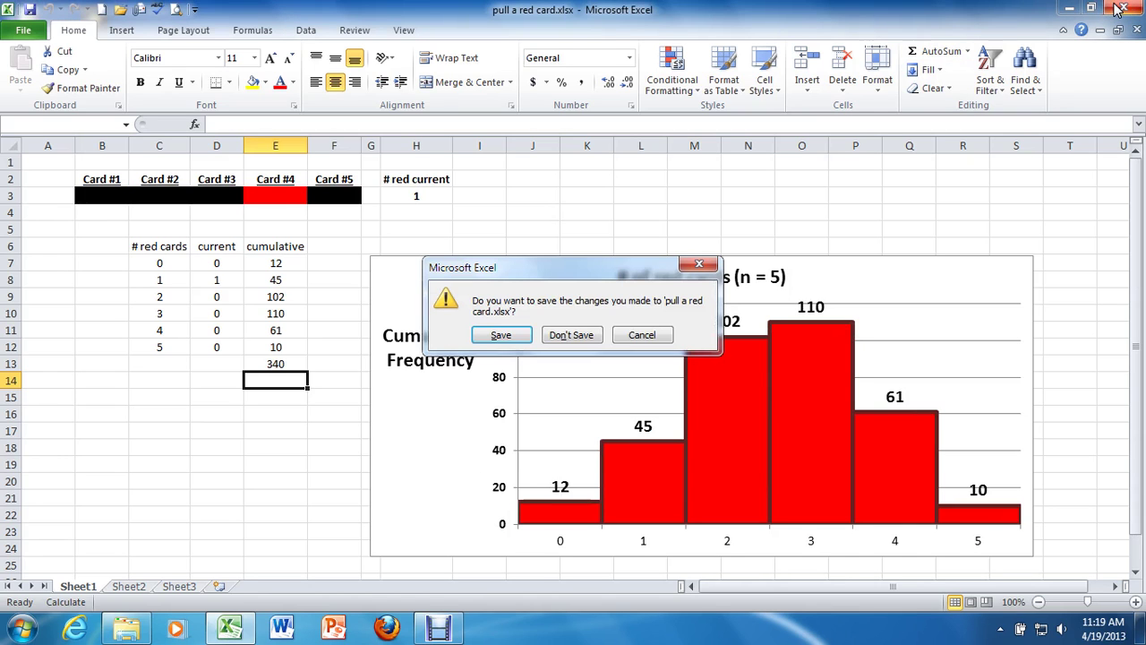
click(573, 344)
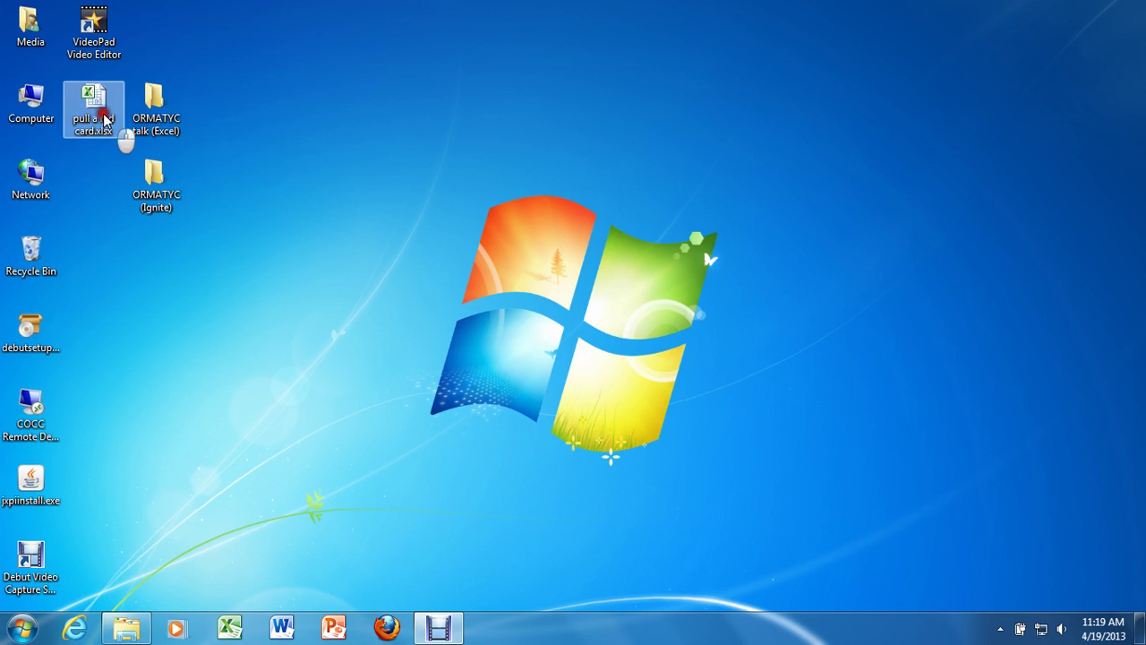
double_click(114, 126)
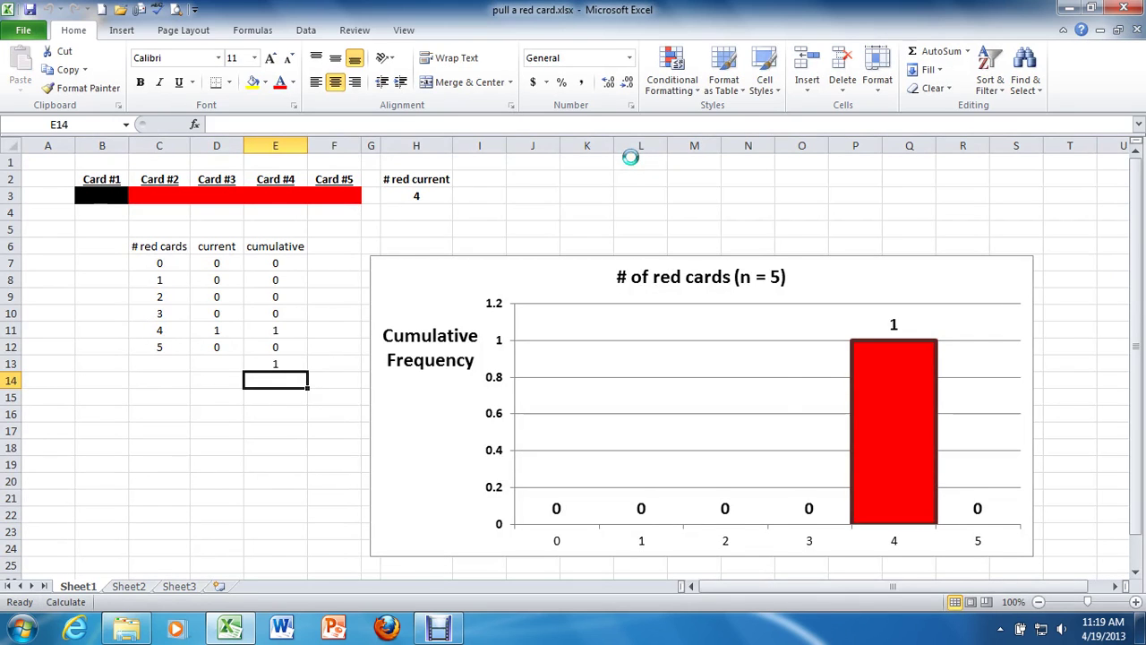
click(760, 127)
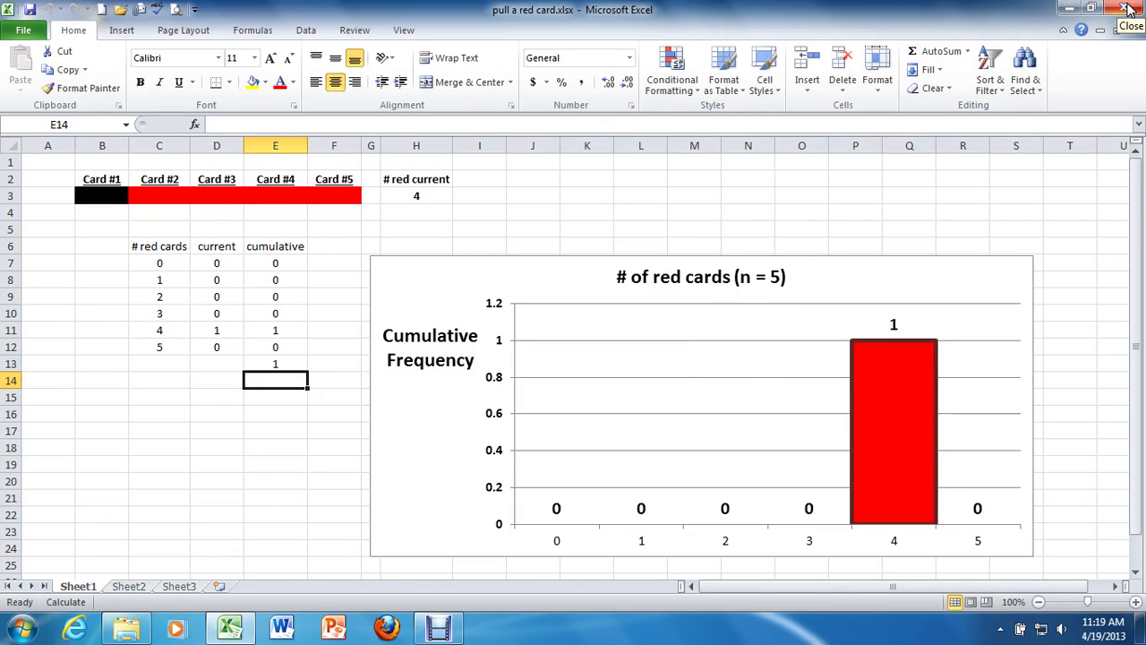
click(451, 632)
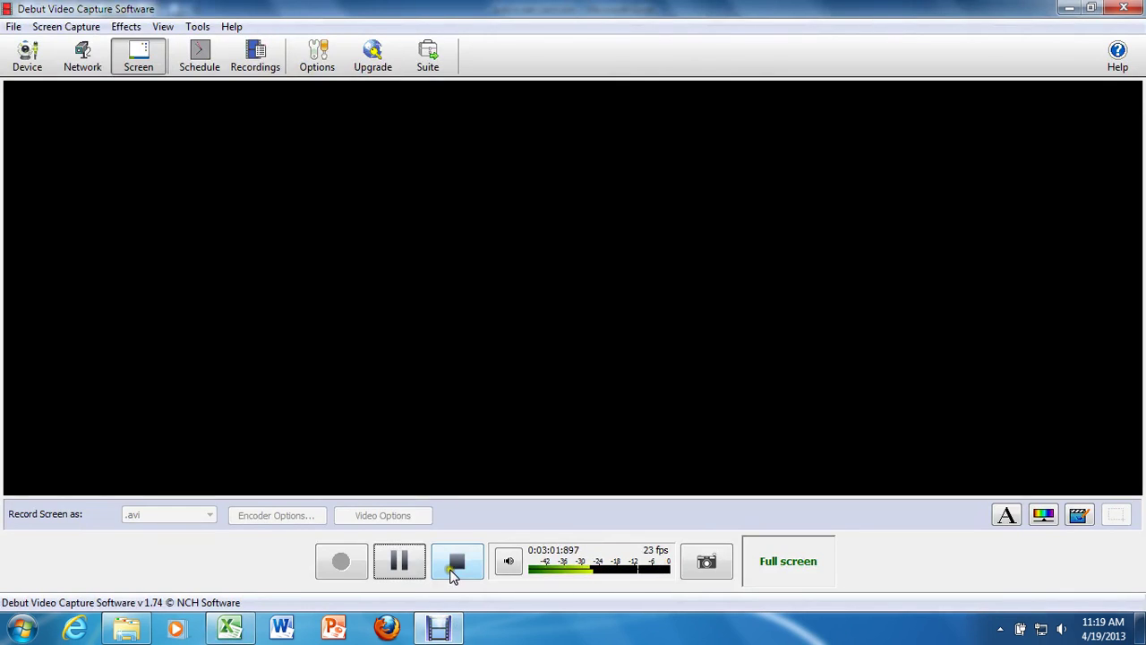